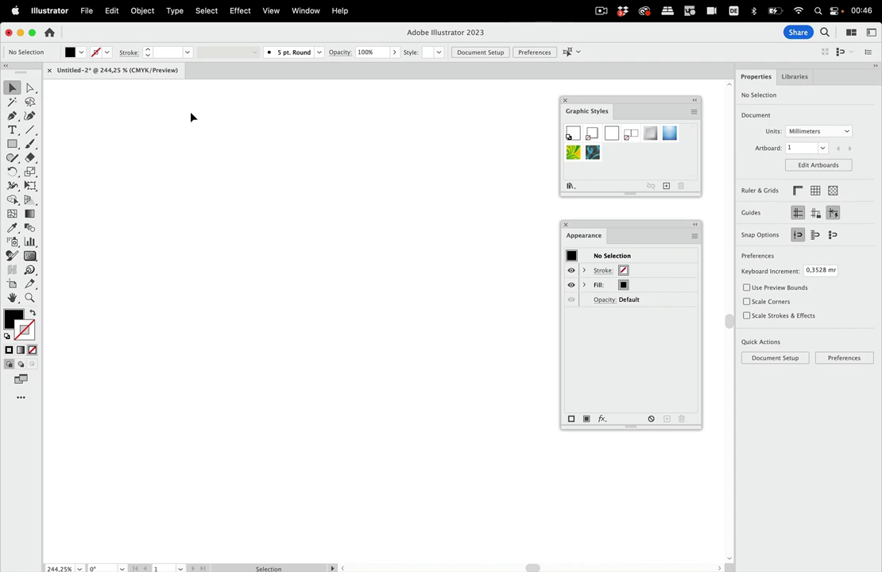
# Select the Blob Brush and apply the Blur-32 px style from the Additive for Blob Brush library
pyautogui.click(29, 144)
pyautogui.click(68, 159)
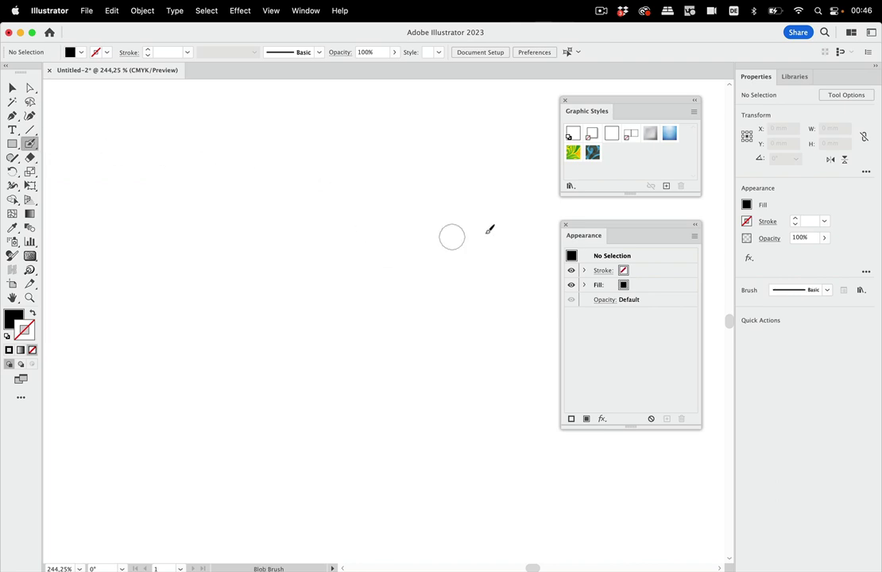
pyautogui.click(570, 186)
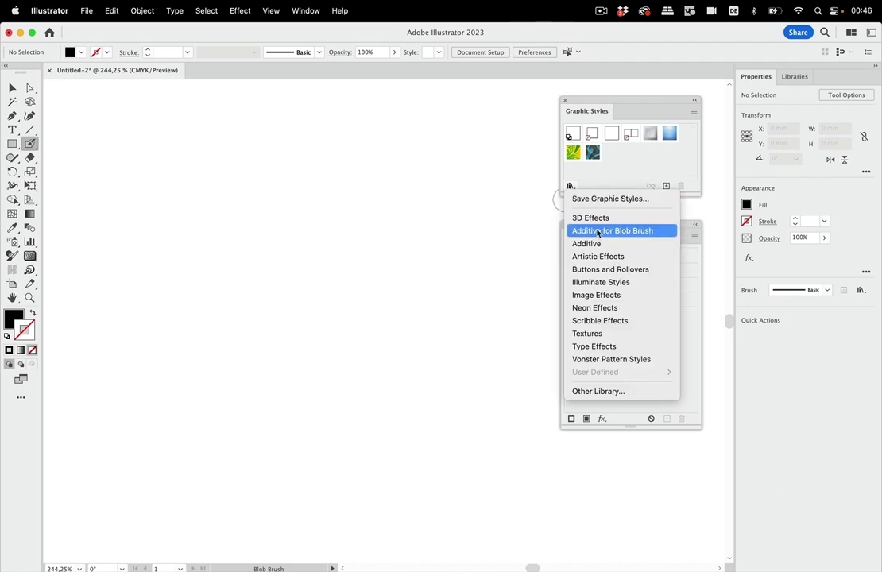
pyautogui.click(600, 231)
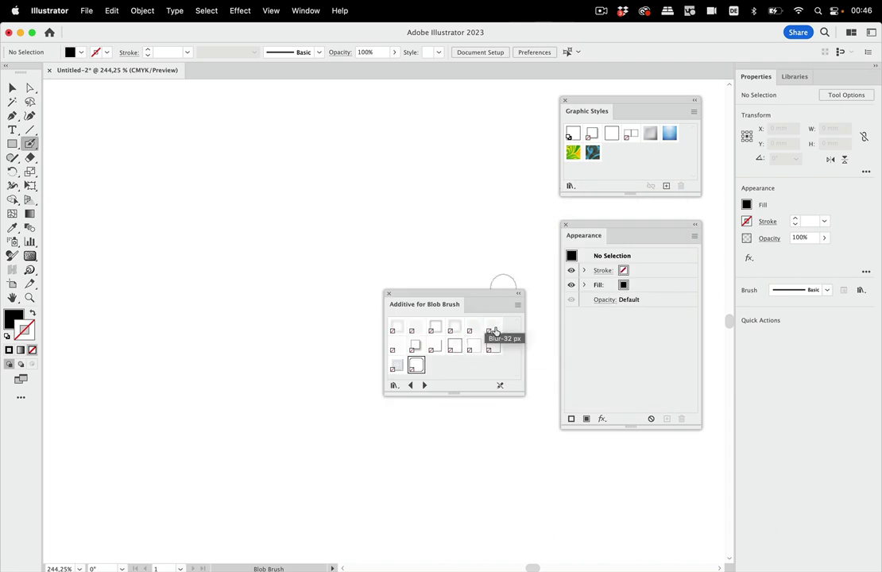
pyautogui.click(493, 328)
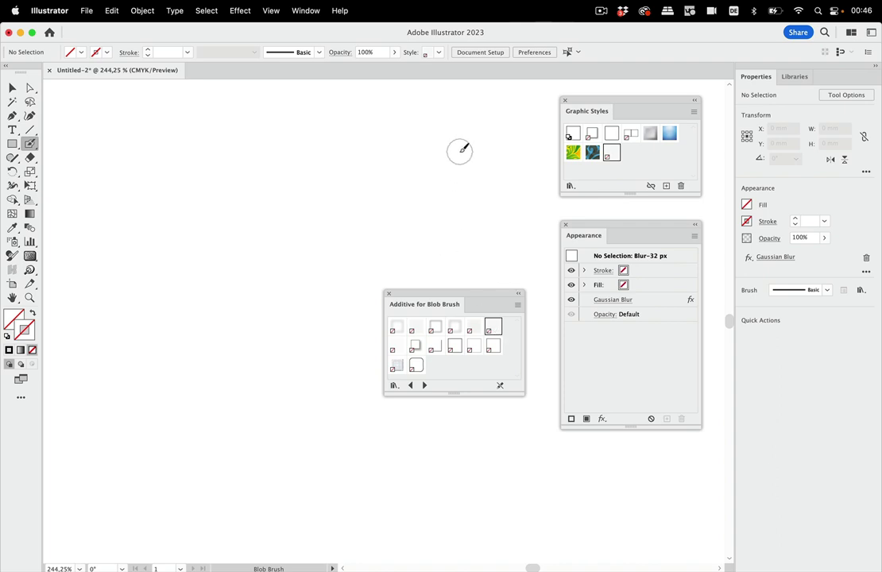
pyautogui.moveTo(459, 151)
pyautogui.mouseDown()
pyautogui.moveTo(338, 170)
pyautogui.moveTo(182, 428)
pyautogui.mouseUp()
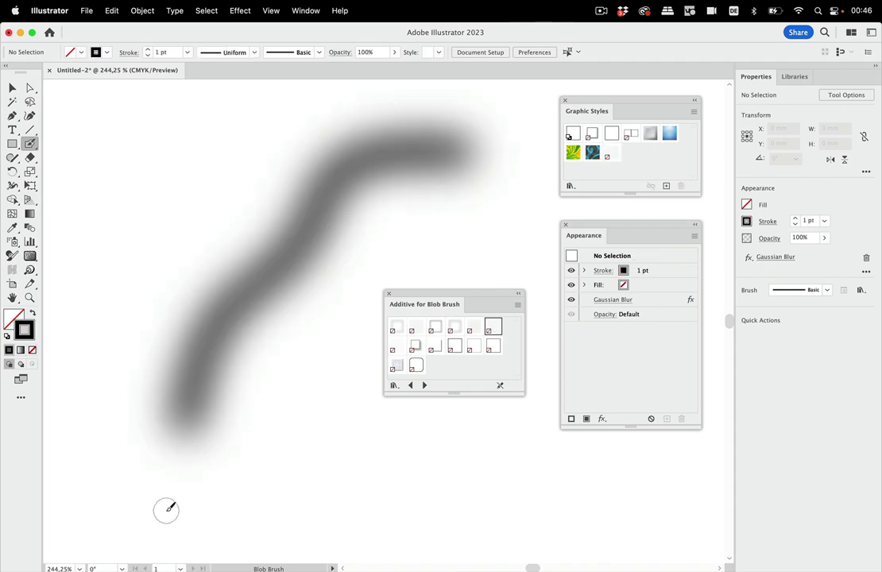
pyautogui.click(13, 88)
pyautogui.click(328, 172)
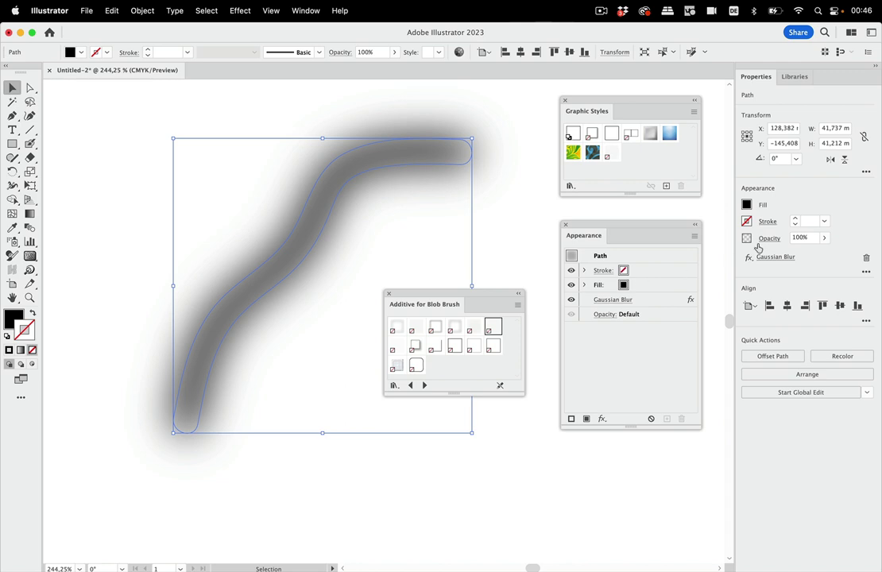
pyautogui.press('Delete')
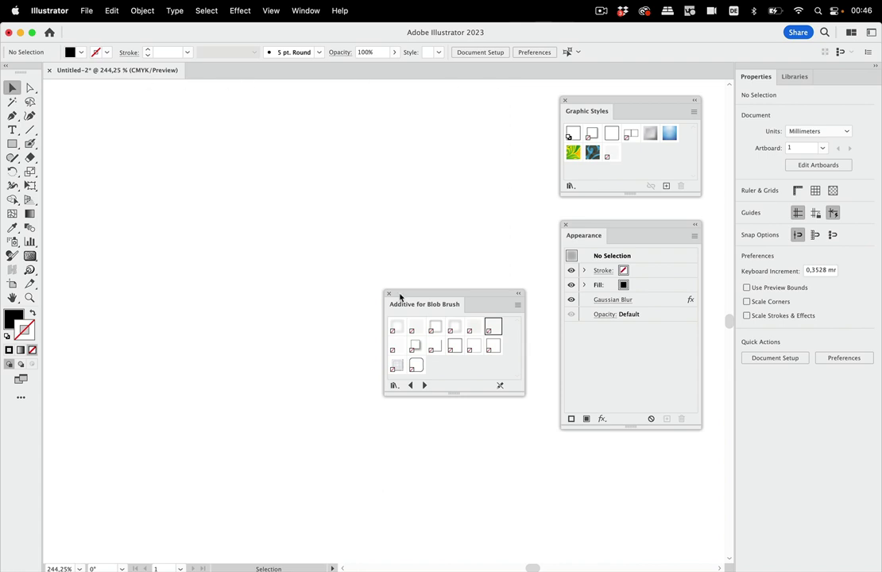
# With the Blob Brush and the Rough style, paint a thick black stroke down to the lower left
pyautogui.click(28, 144)
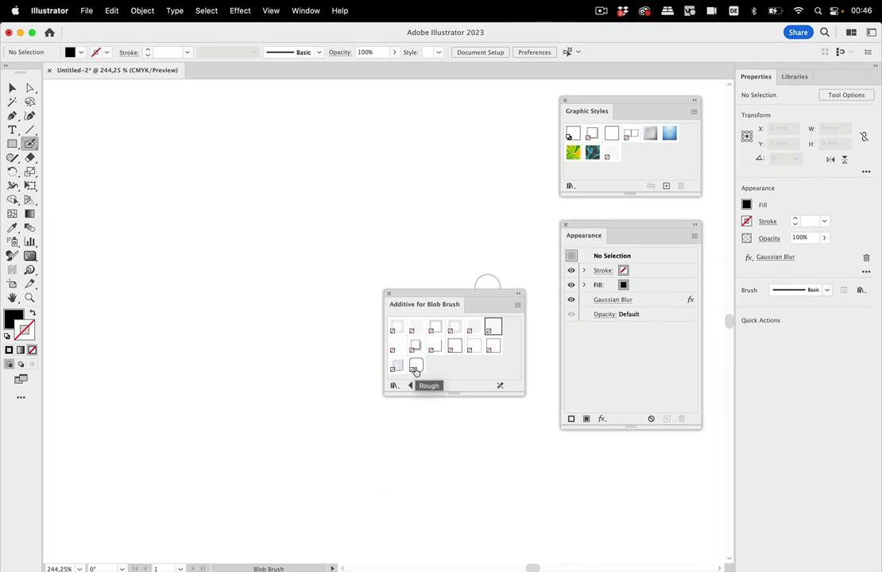
pyautogui.click(416, 367)
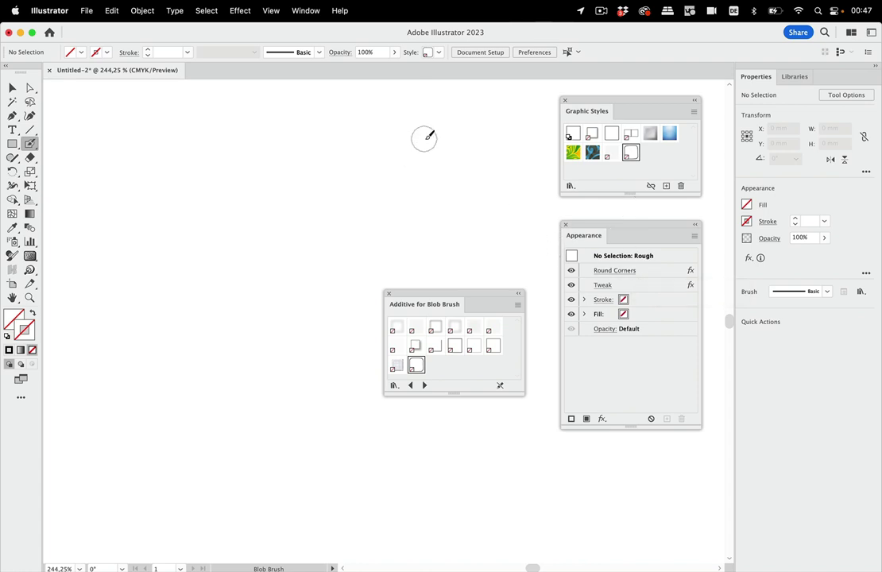
pyautogui.moveTo(440, 145)
pyautogui.mouseDown()
pyautogui.moveTo(167, 319)
pyautogui.moveTo(94, 493)
pyautogui.mouseUp()
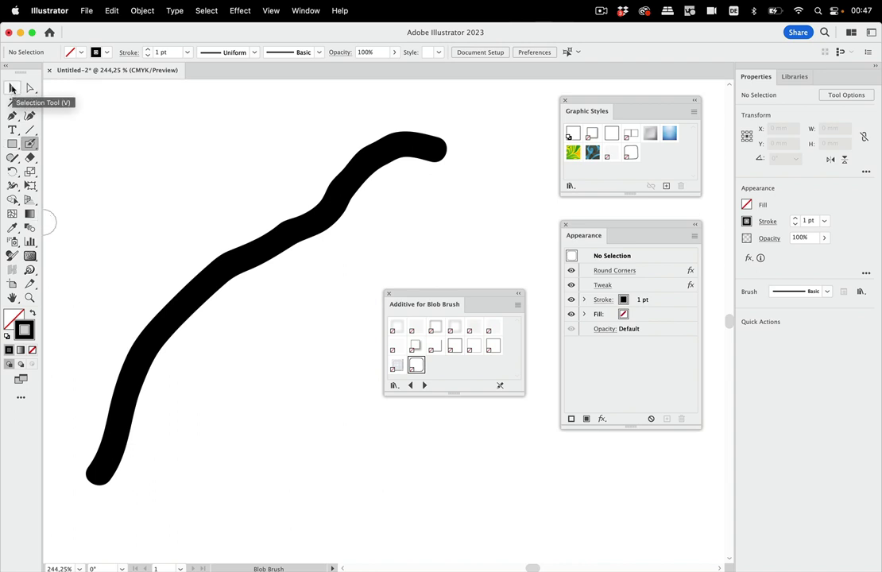
# Preview the artwork in CPU mode, then in Outline, then switch back to full GPU preview
pyautogui.click(271, 10)
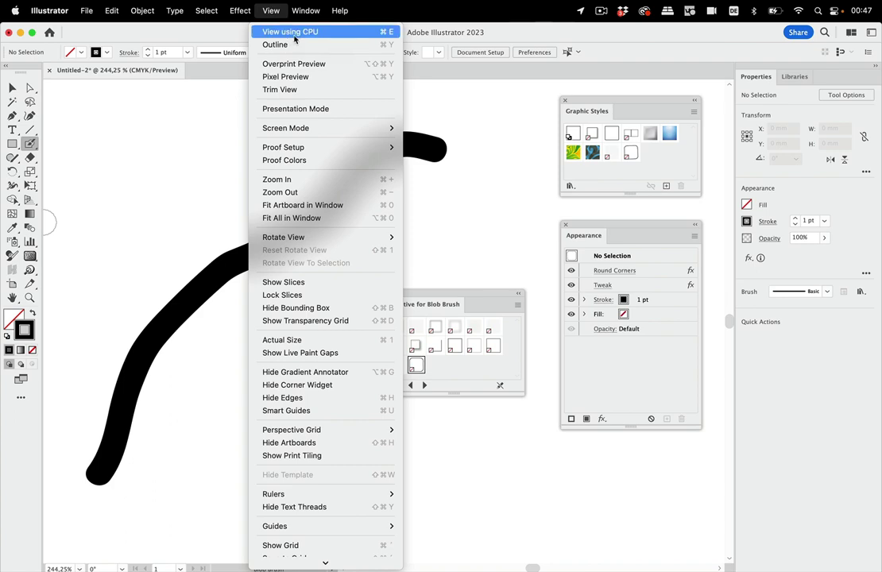
pyautogui.click(304, 33)
pyautogui.click(271, 10)
pyautogui.click(273, 35)
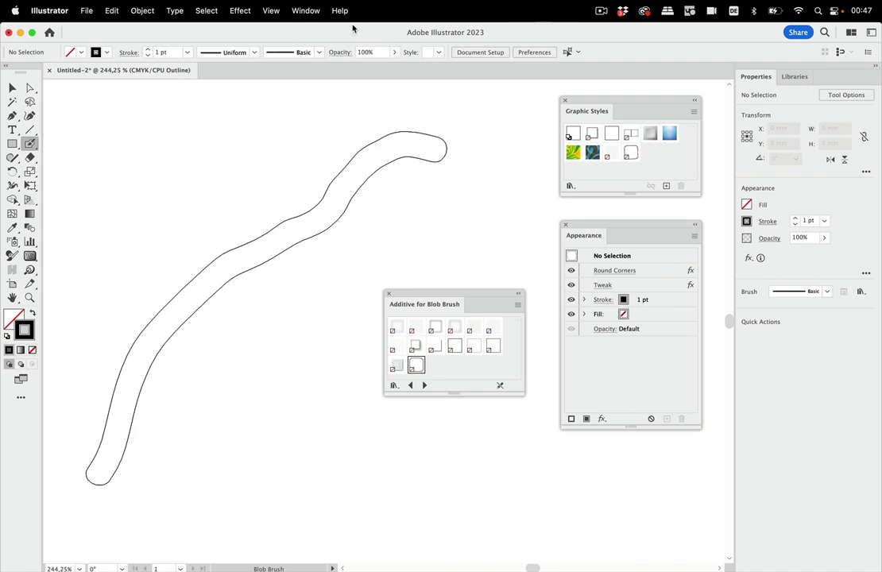
pyautogui.press('super+y')
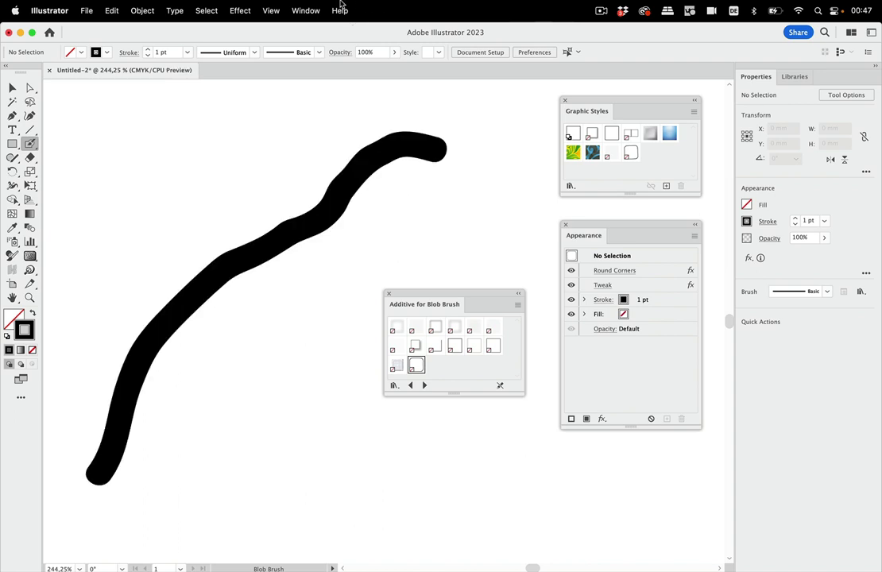
pyautogui.click(271, 10)
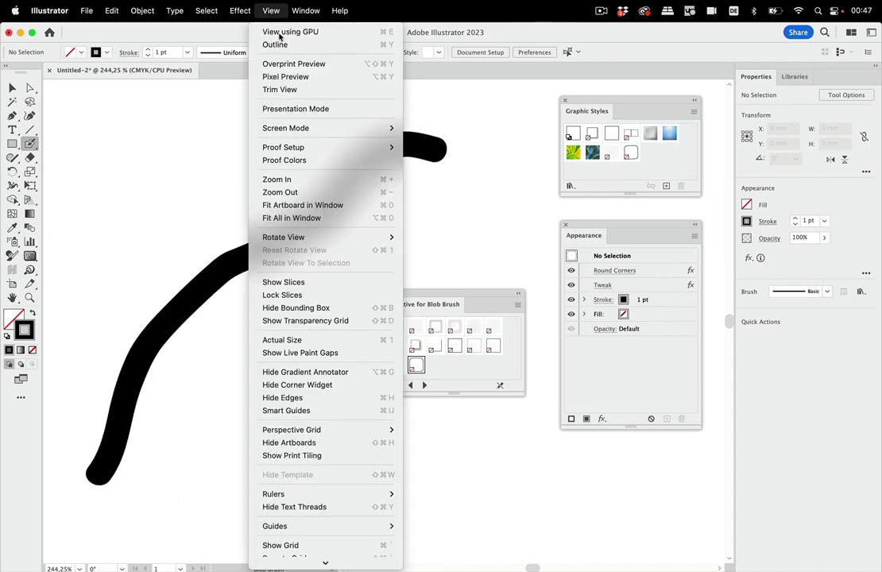
pyautogui.click(268, 32)
# Select the black brush stroke and delete it
pyautogui.click(12, 87)
pyautogui.click(355, 175)
pyautogui.press('Delete')
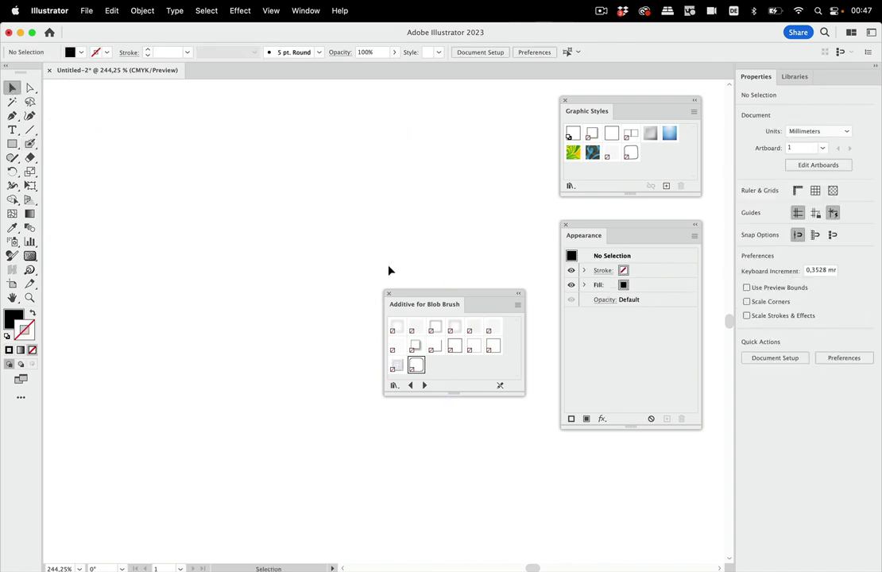
# Close the Additive for Blob Brush library and look through the Effect menu without choosing anything
pyautogui.click(389, 294)
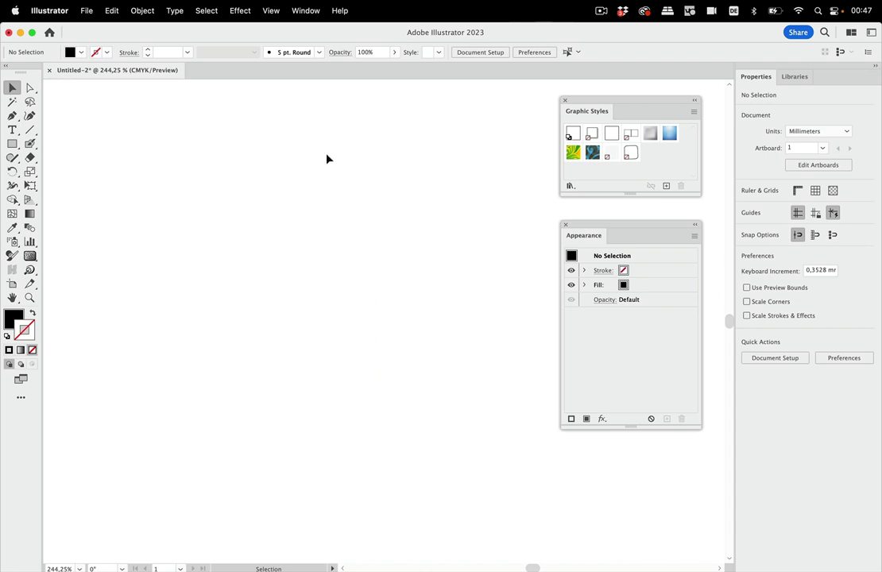
pyautogui.click(240, 10)
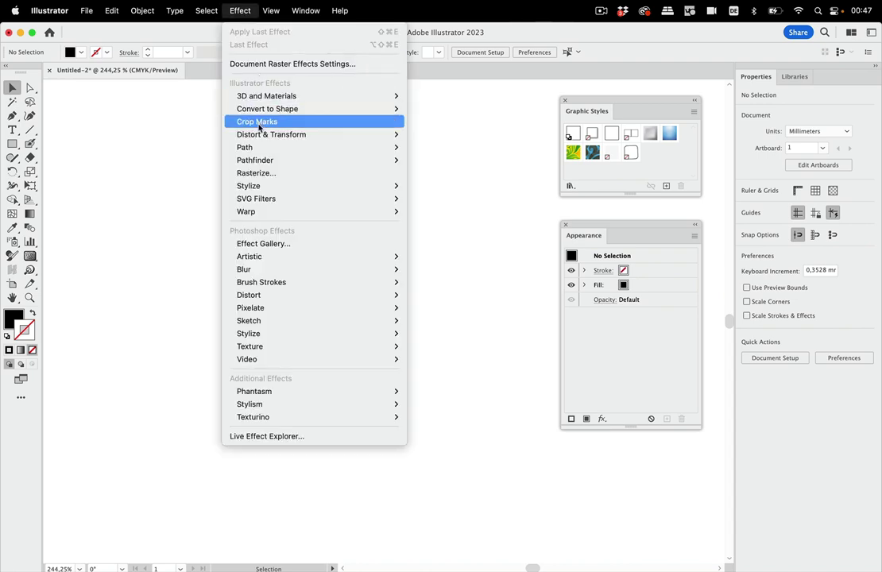
pyautogui.moveTo(261, 136)
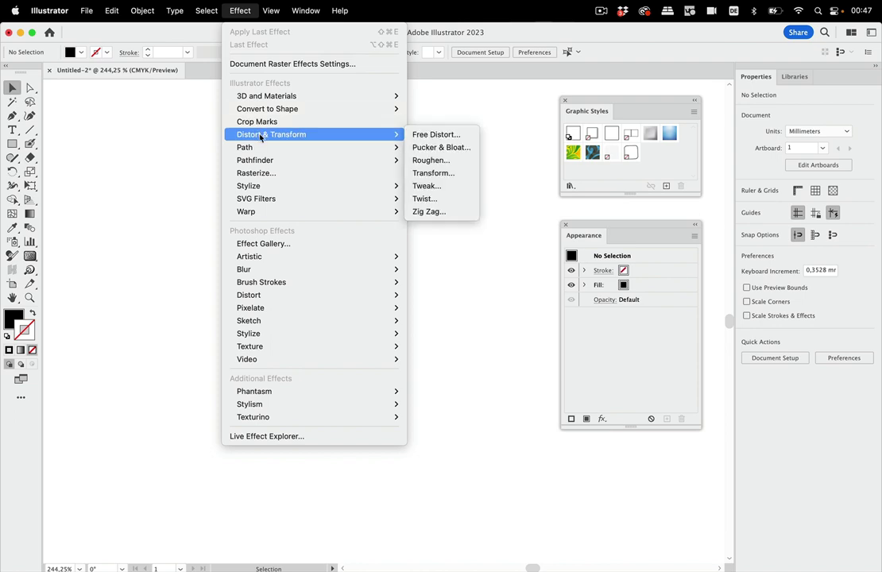
pyautogui.click(237, 11)
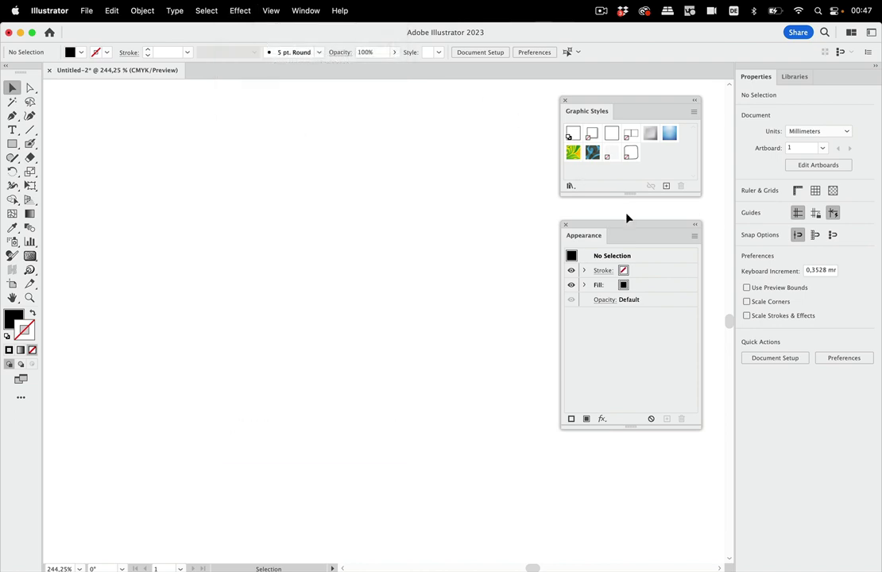
# Turn off New Art Has Basic Appearance and reselect the Blob Brush
pyautogui.click(694, 236)
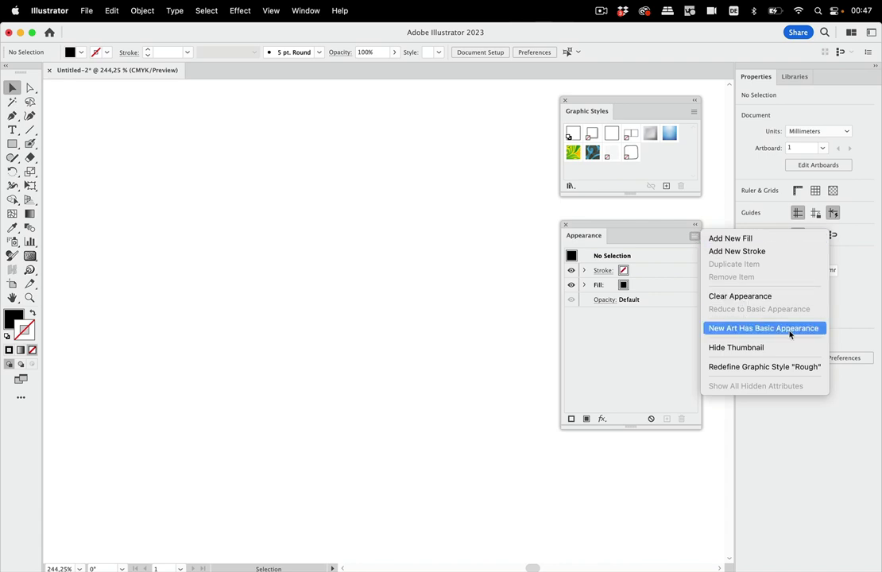
pyautogui.click(791, 328)
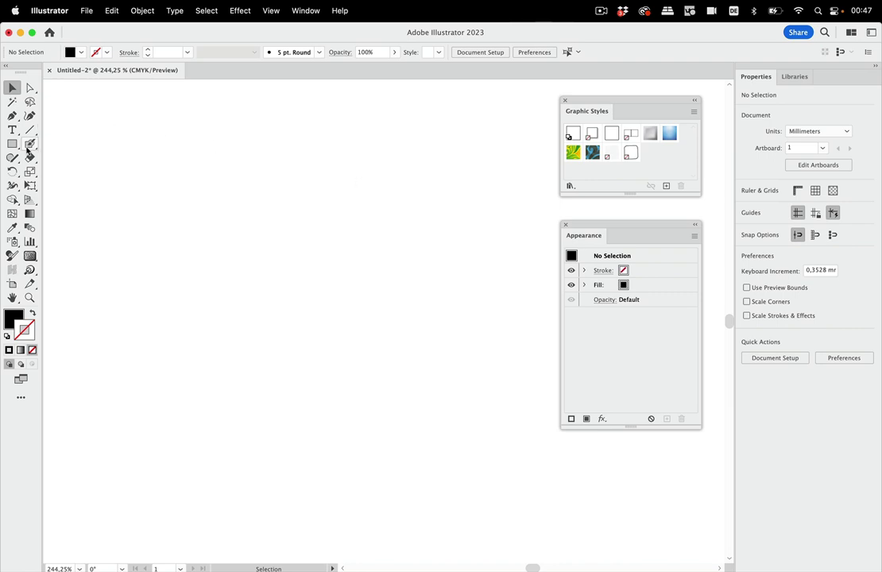
pyautogui.click(30, 144)
# Apply the Zig Zag effect from Distort & Transform with its default settings
pyautogui.click(240, 10)
pyautogui.moveTo(260, 133)
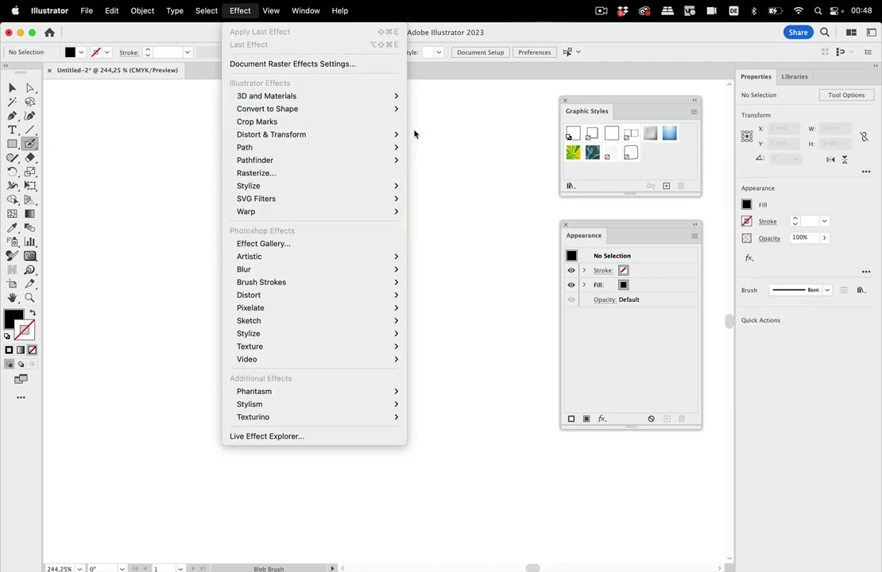
pyautogui.click(441, 212)
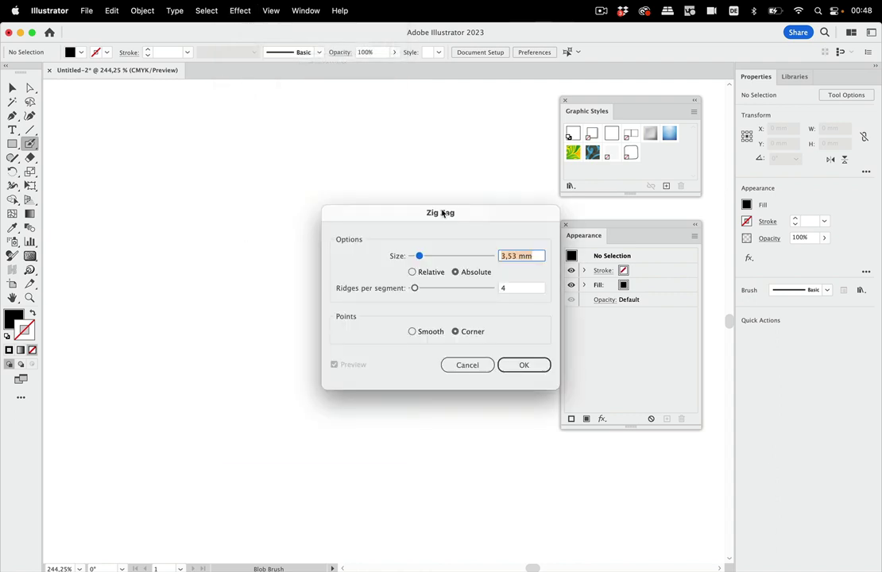
pyautogui.click(524, 364)
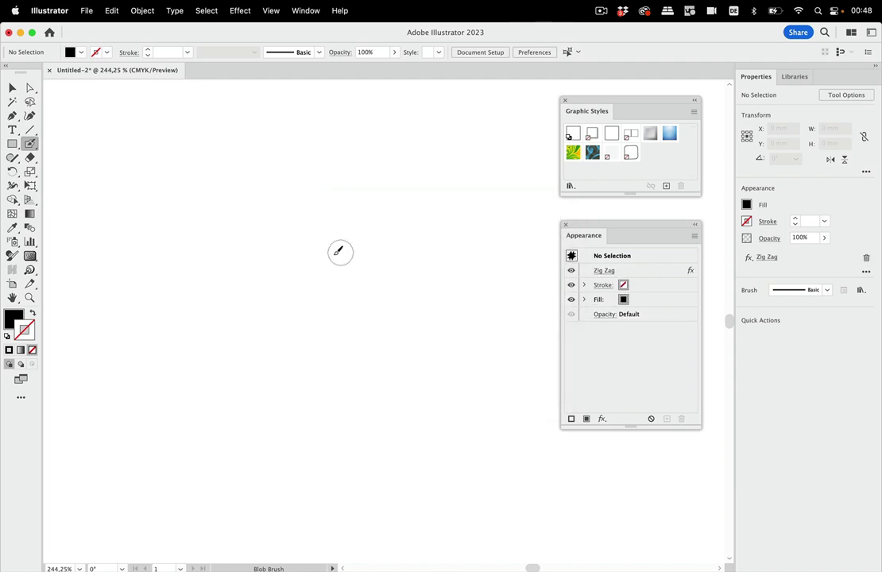
# Paint three thick zig-zag strokes: a diagonal, one along the bottom, and a curve downward
pyautogui.moveTo(148, 317); pyautogui.dragTo(541, 128)
pyautogui.hscroll(3, 314, 256)
pyautogui.scroll(2, 315, 256)
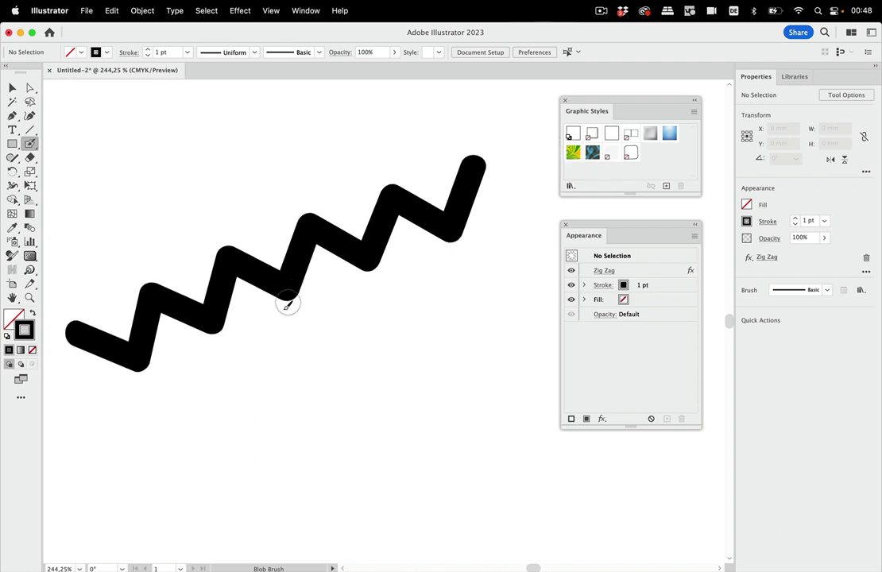
pyautogui.moveTo(111, 487)
pyautogui.mouseDown()
pyautogui.moveTo(224, 413)
pyautogui.moveTo(484, 556)
pyautogui.moveTo(517, 561)
pyautogui.mouseUp()
pyautogui.scroll(-3, 458, 305)
pyautogui.scroll(-6, 465, 388)
pyautogui.hscroll(-2, 465, 388)
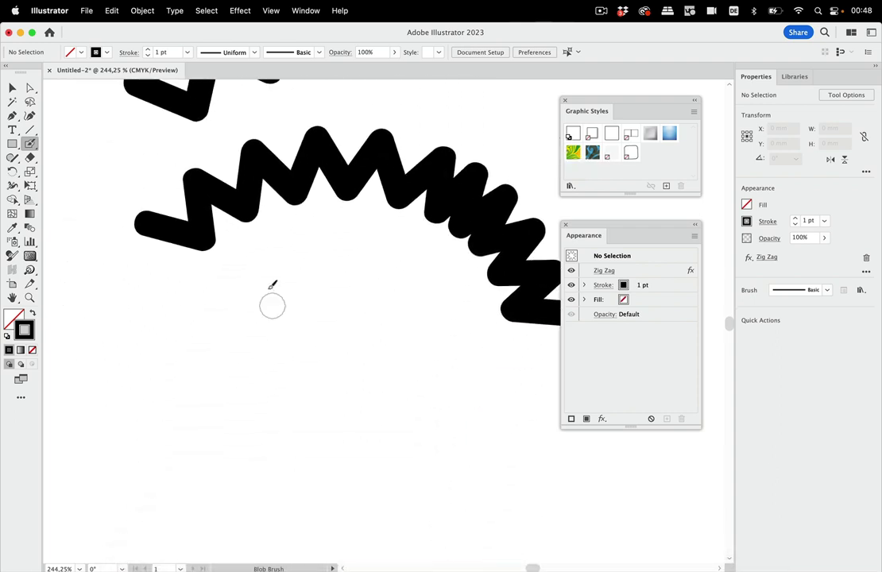
pyautogui.moveTo(283, 262)
pyautogui.mouseDown()
pyautogui.moveTo(250, 440)
pyautogui.moveTo(489, 475)
pyautogui.mouseUp()
pyautogui.scroll(-5, 571, 447)
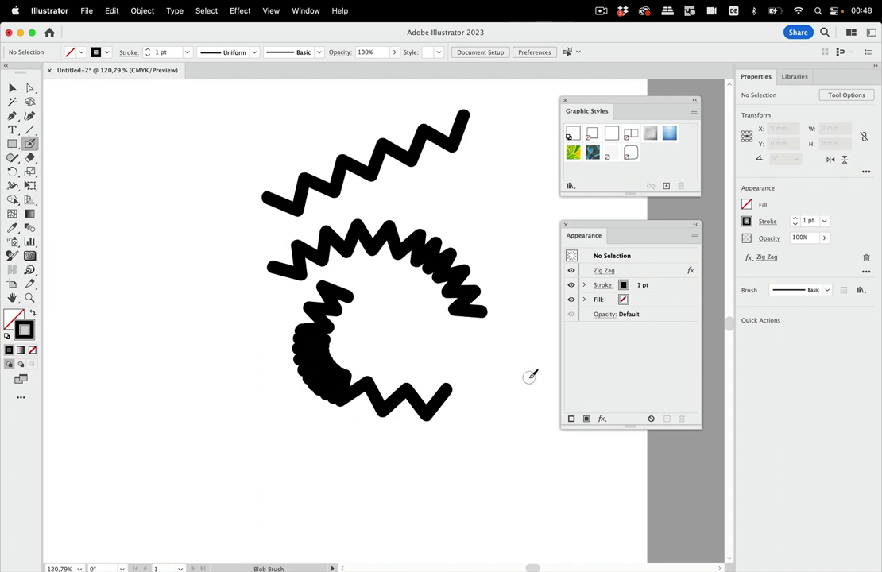
pyautogui.hscroll(-3, 527, 374)
pyautogui.scroll(1, 527, 374)
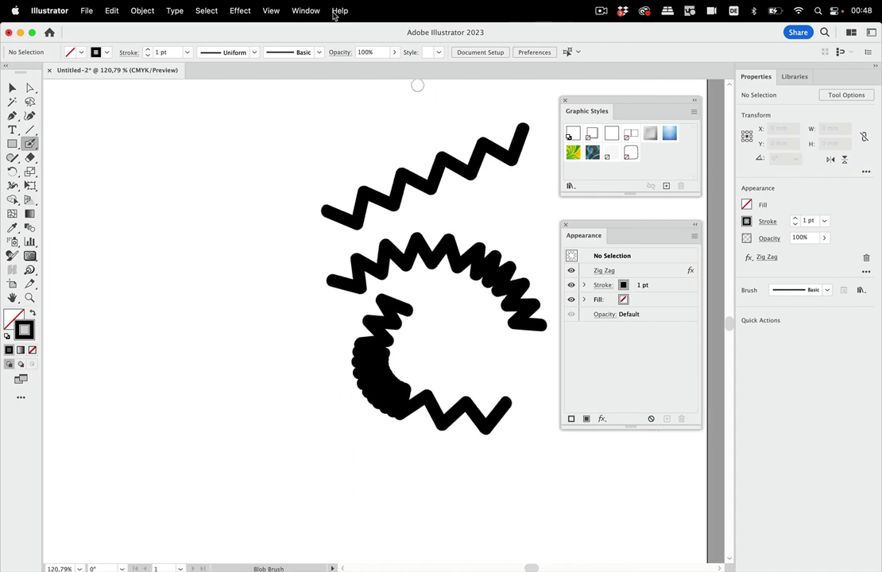
# Swap the Zig Zag effect for Roughen and paint a jagged stroke down the left side
pyautogui.click(677, 272)
pyautogui.click(681, 419)
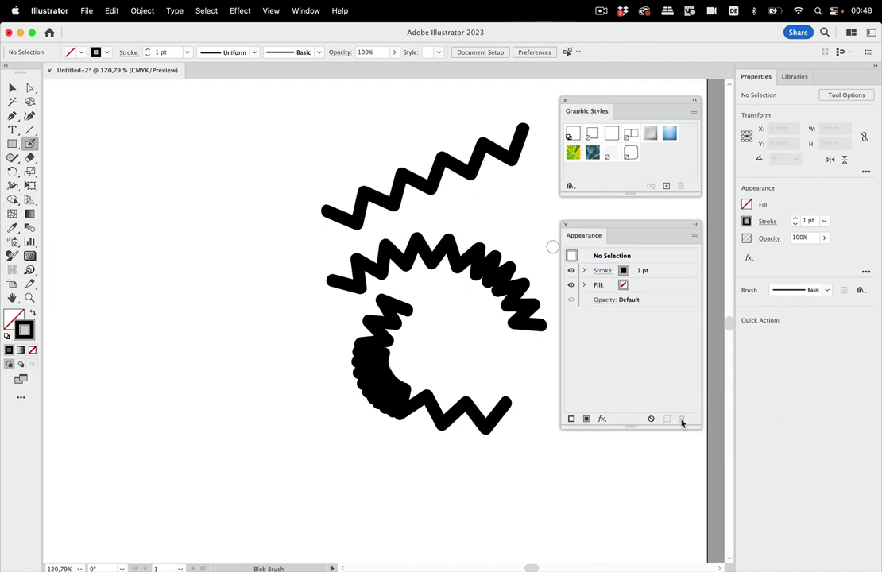
pyautogui.click(240, 10)
pyautogui.moveTo(390, 134)
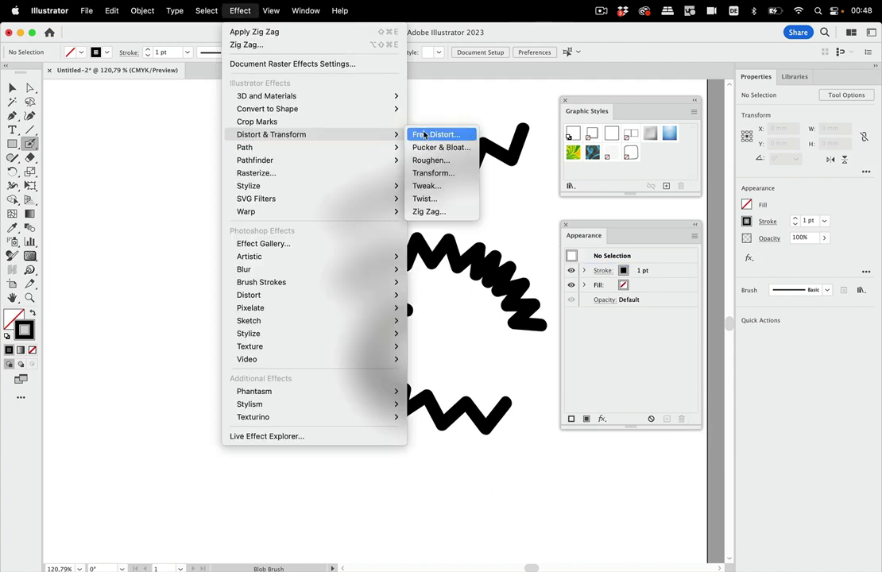
pyautogui.click(430, 160)
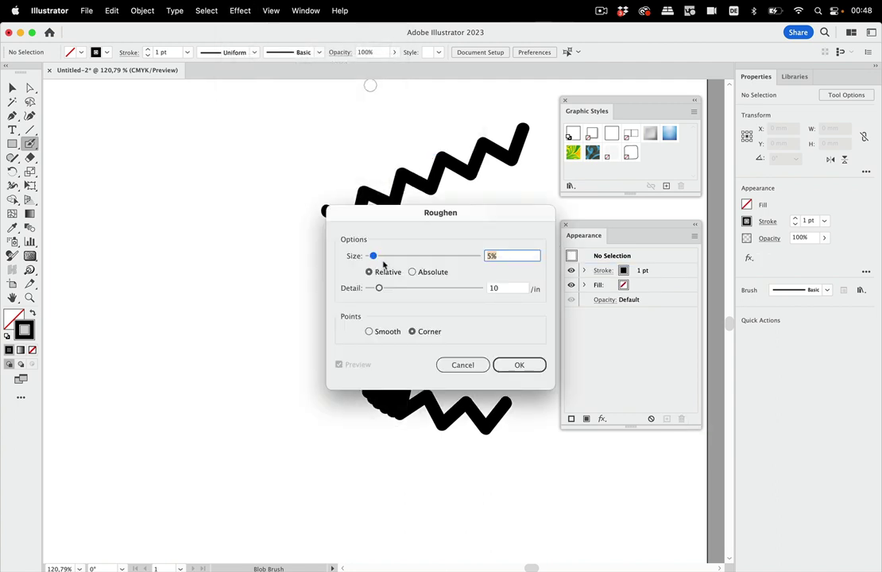
pyautogui.click(519, 364)
pyautogui.moveTo(216, 119)
pyautogui.mouseDown()
pyautogui.moveTo(185, 144)
pyautogui.moveTo(249, 421)
pyautogui.moveTo(290, 451)
pyautogui.mouseUp()
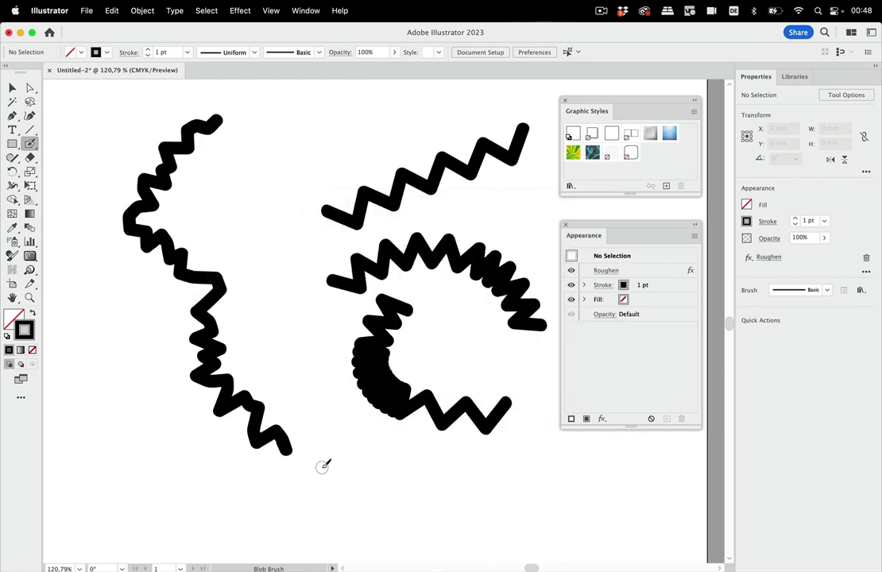